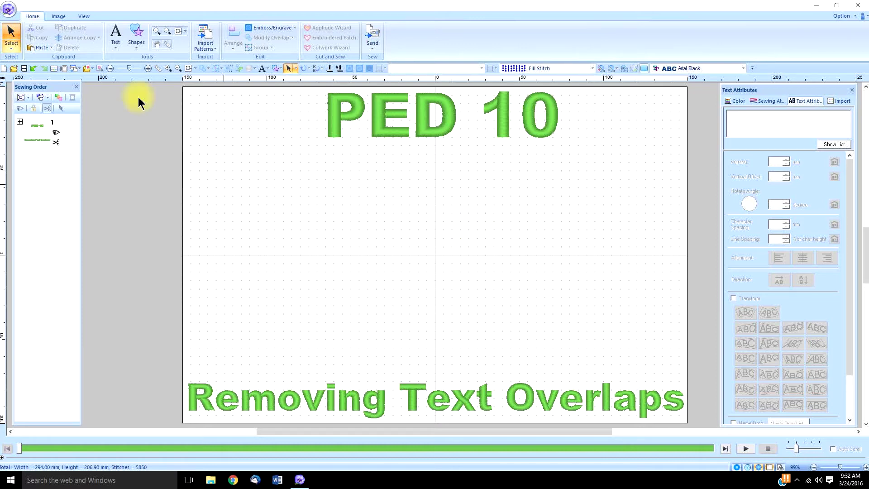
Step: Open the Shapes gallery from the Home ribbon
left_click(131, 28)
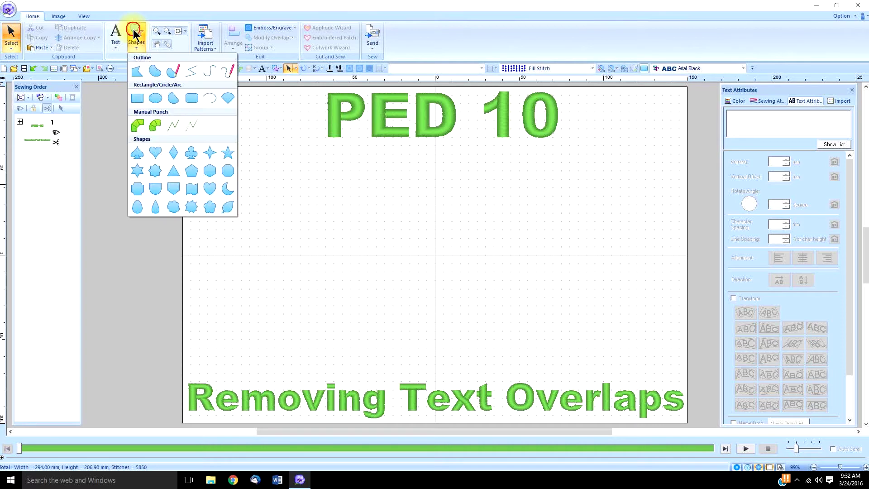
Step: Draw a rectangle across the middle of the design and set its region sew type to Fill Stitch
left_click(138, 98)
left_click_drag(204, 157, 679, 348)
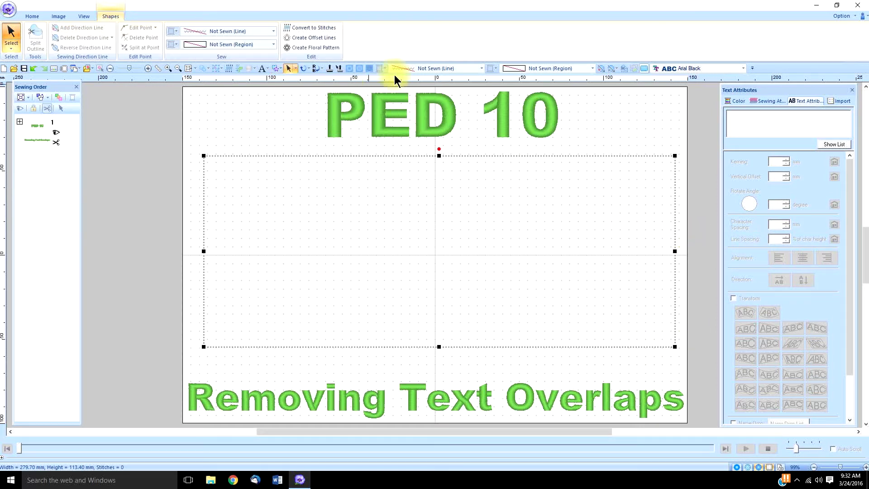
left_click(594, 68)
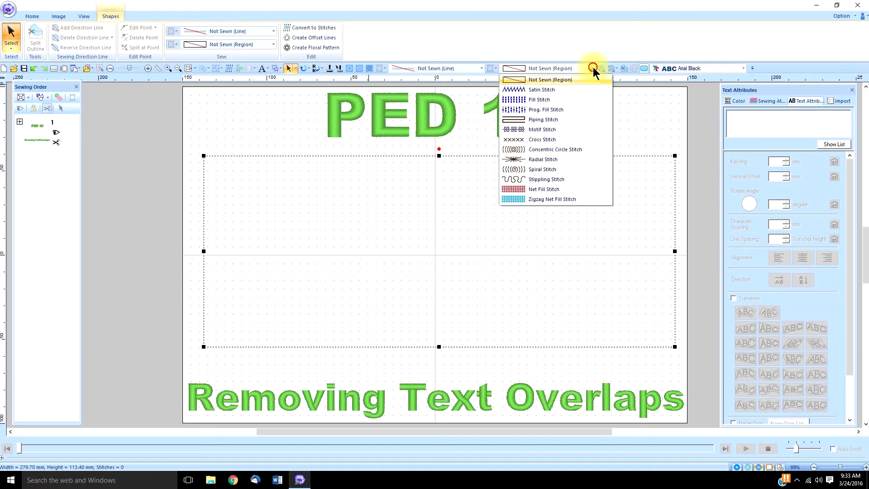
left_click(544, 99)
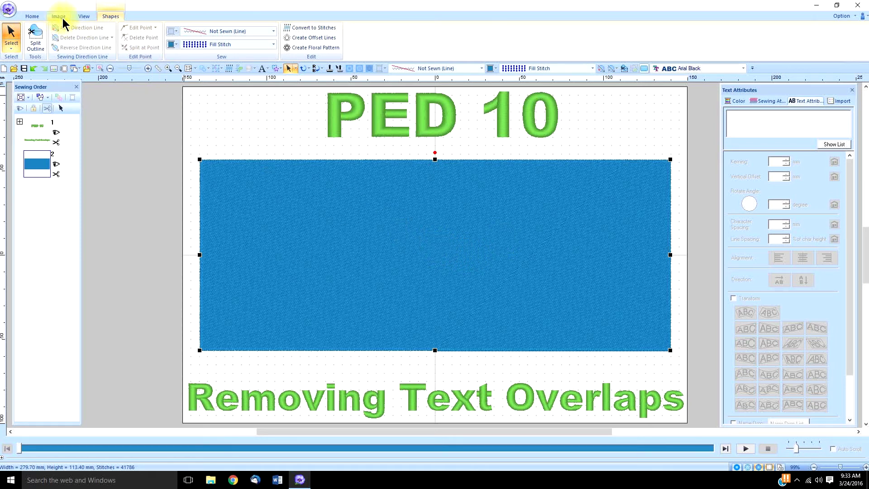
Step: Add 'ABC' lettering at the rectangle's centre and enlarge it to fill the rectangle
left_click(32, 18)
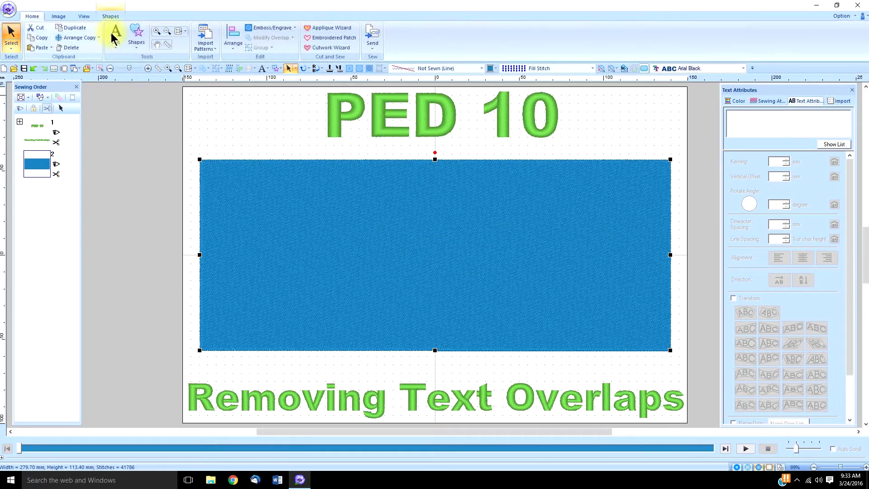
left_click(115, 45)
left_click(116, 72)
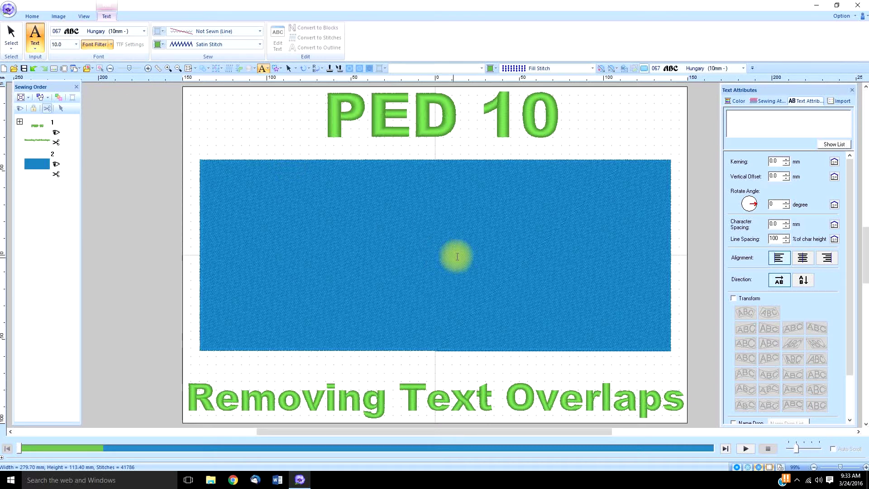
left_click(440, 252)
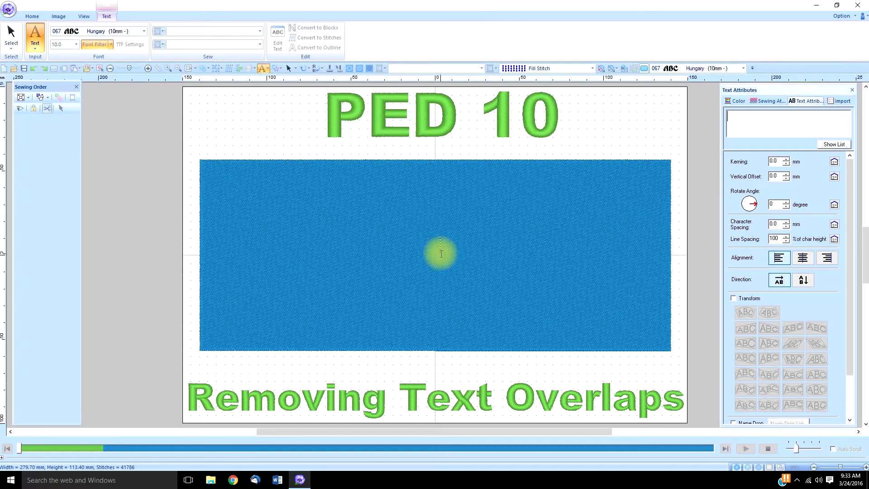
type("ABC")
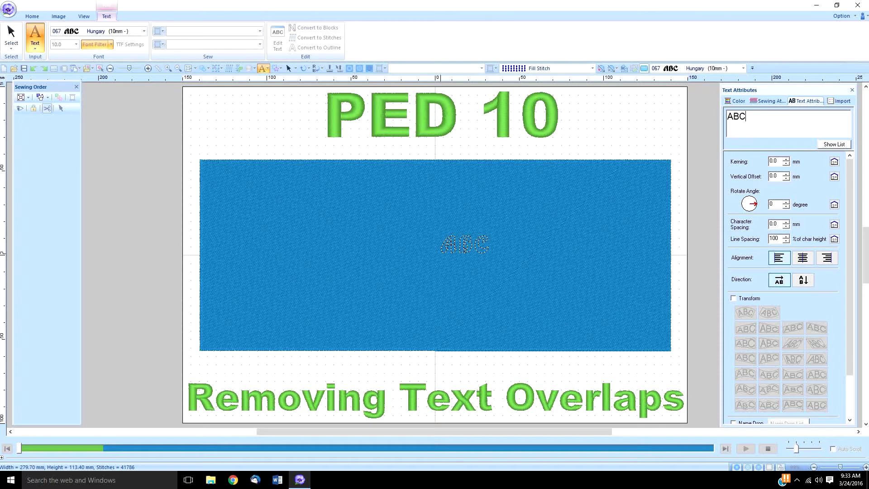
left_click(440, 254)
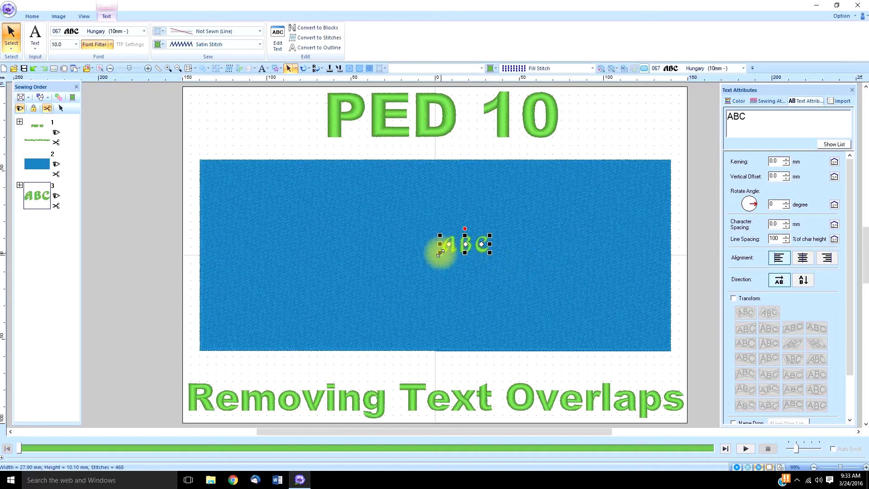
left_click_drag(440, 252, 254, 324)
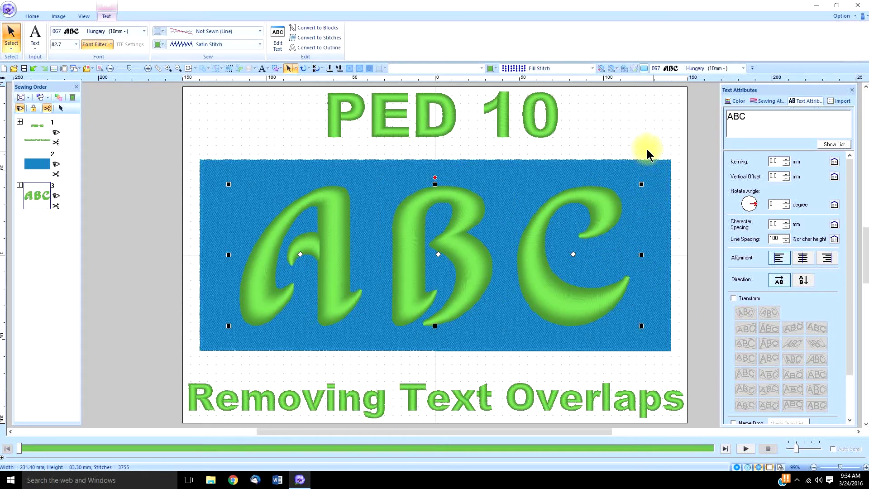
left_click(625, 131)
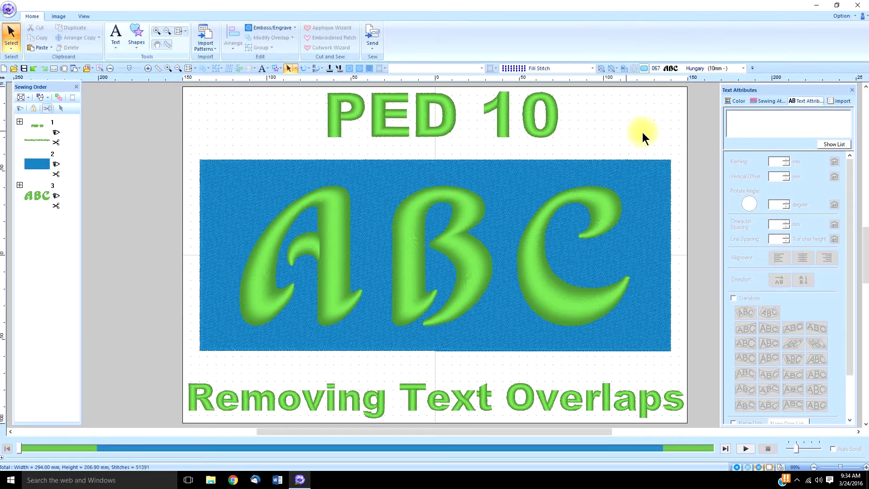
left_click(414, 270)
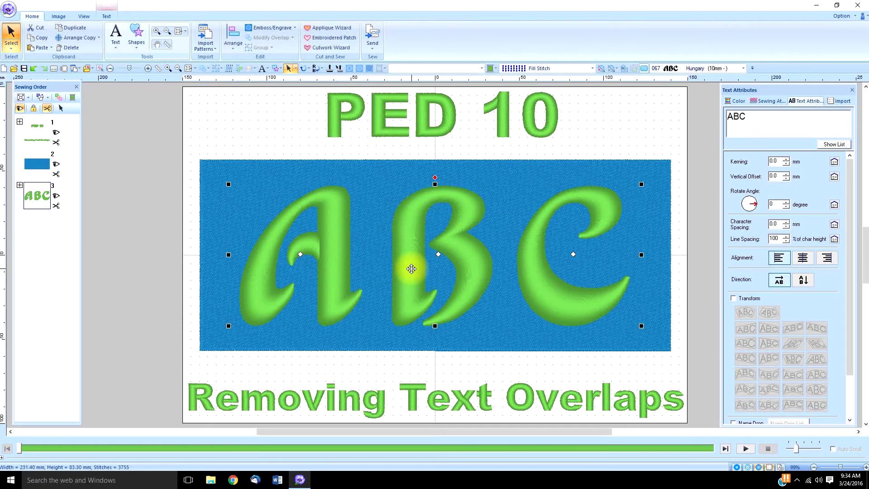
left_click(213, 170)
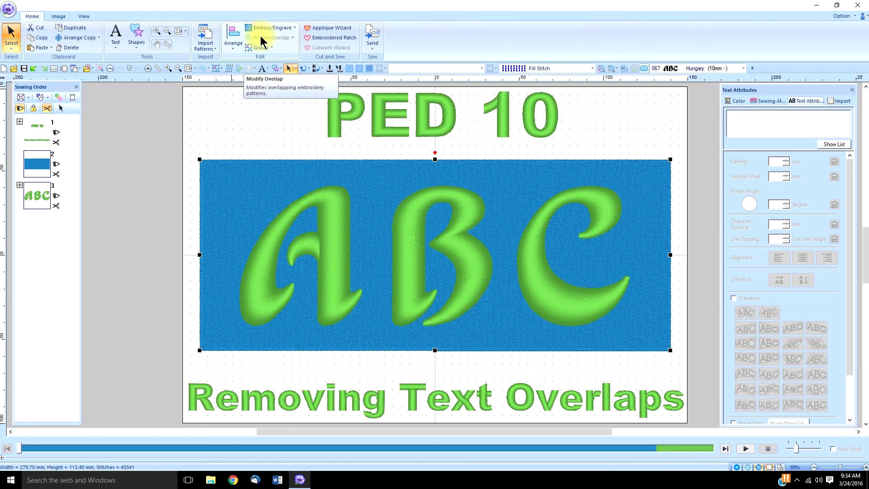
left_click(608, 126)
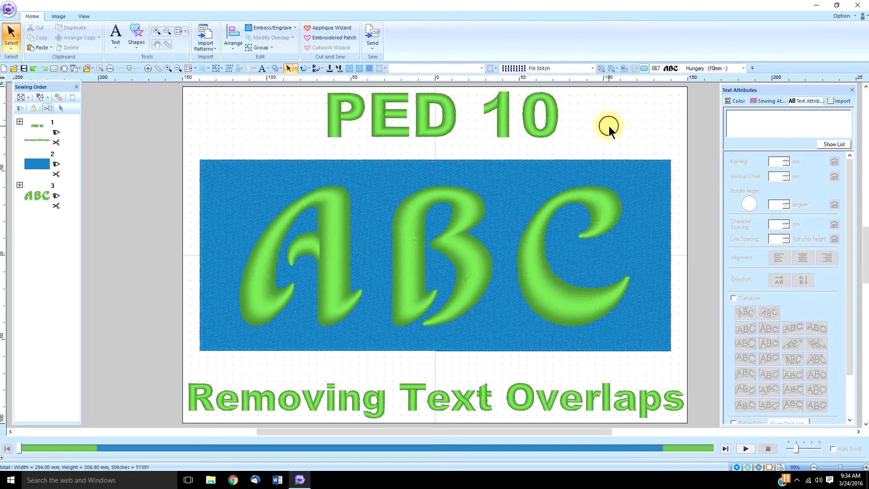
left_click(409, 256)
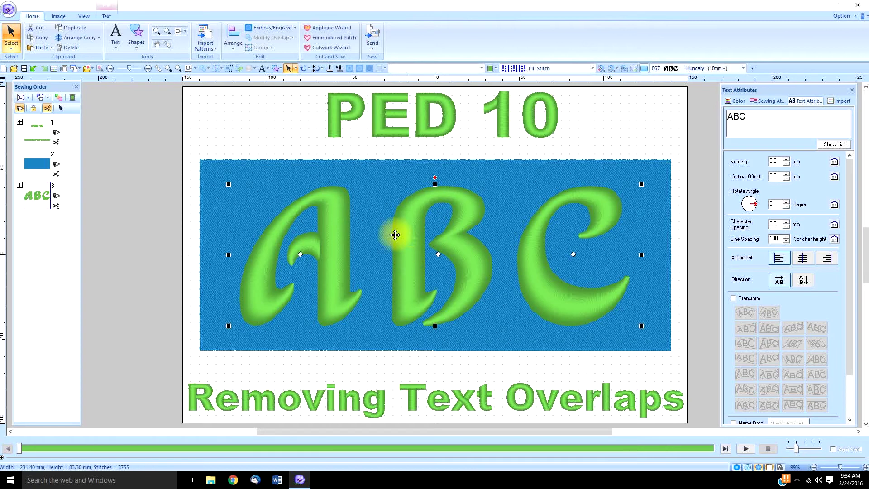
Step: Convert the ABC lettering to outline shapes and select the blue rectangle along with it
left_click(107, 16)
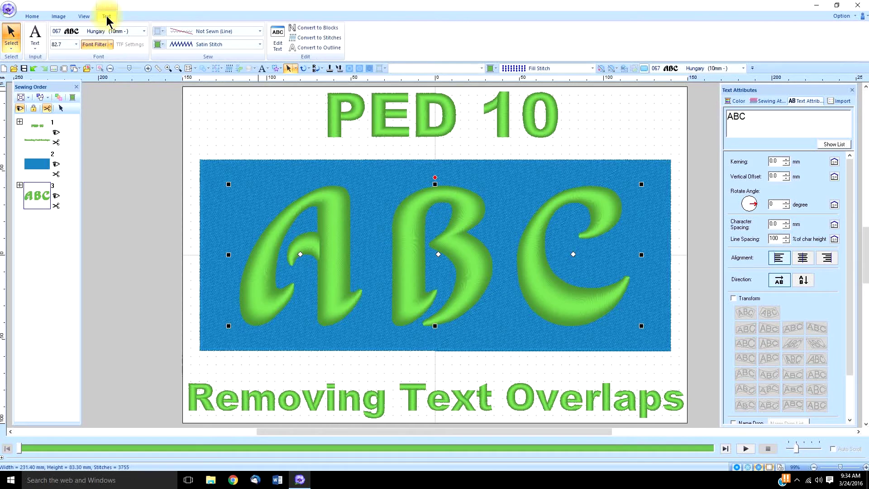
left_click(318, 47)
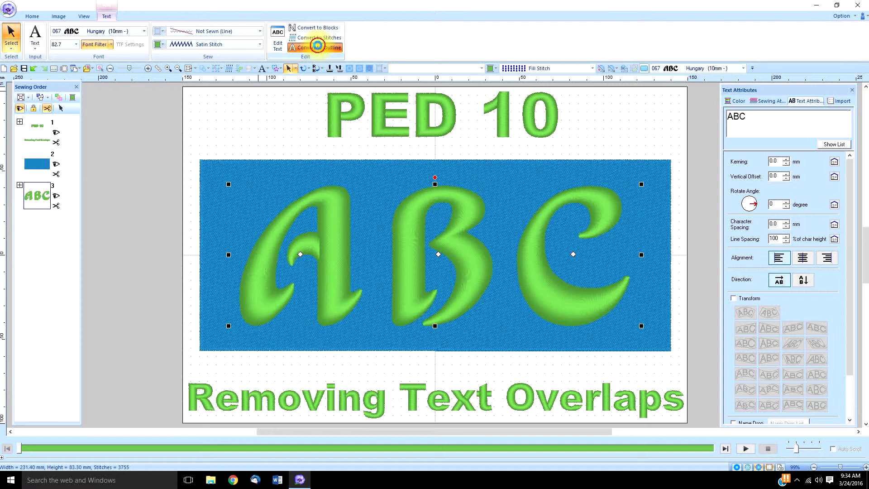
left_click(317, 47)
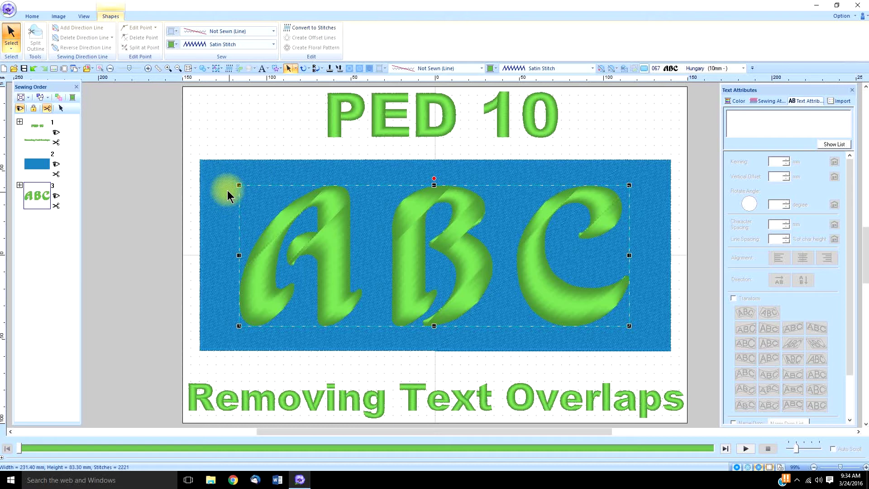
left_click(215, 185)
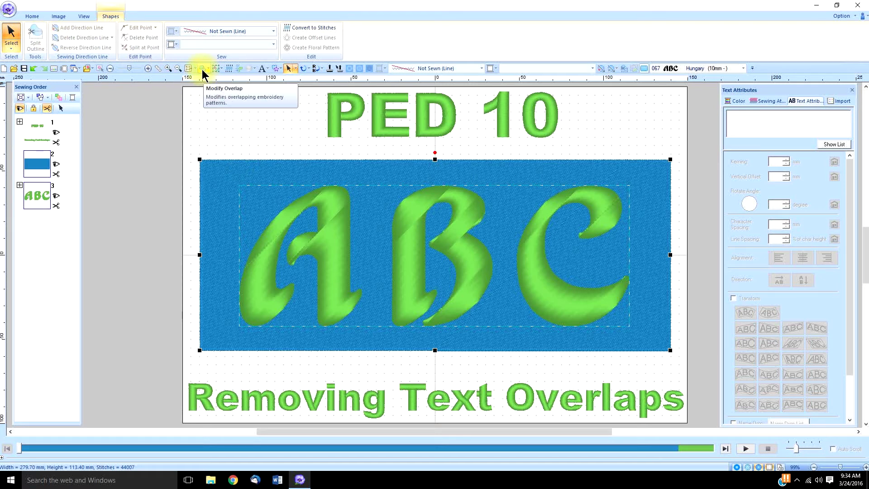
Step: Use the overlap options on the Home tab to cut the letters' shape out of the blue fill
left_click(31, 18)
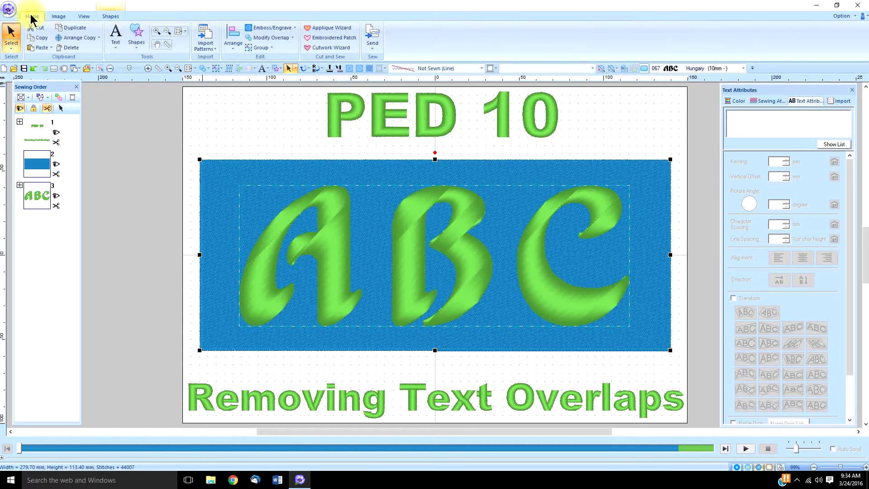
left_click(271, 38)
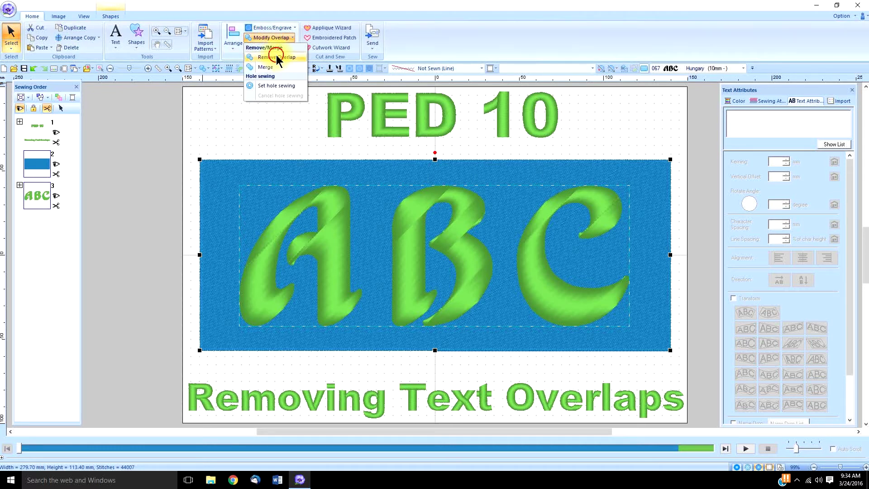
left_click(277, 57)
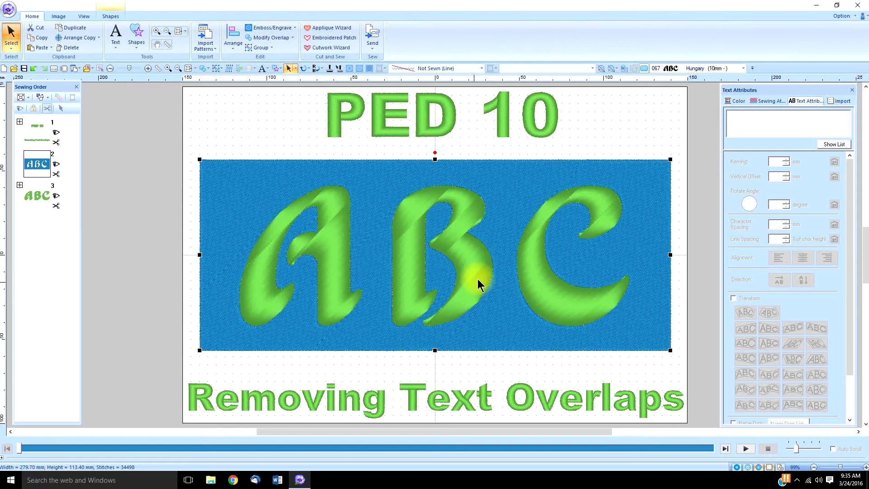
Step: Switch the ABC letters to Fill Stitch, then undo back to the editable Hungary-font text
left_click(472, 267)
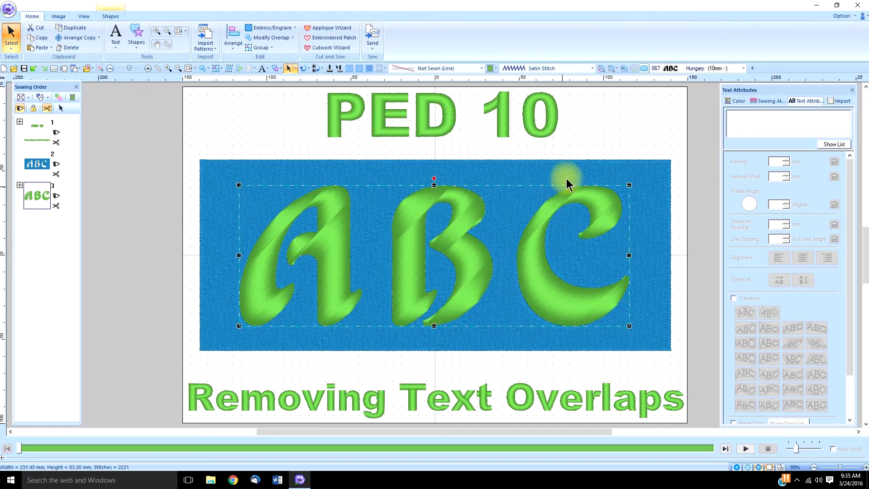
left_click(592, 68)
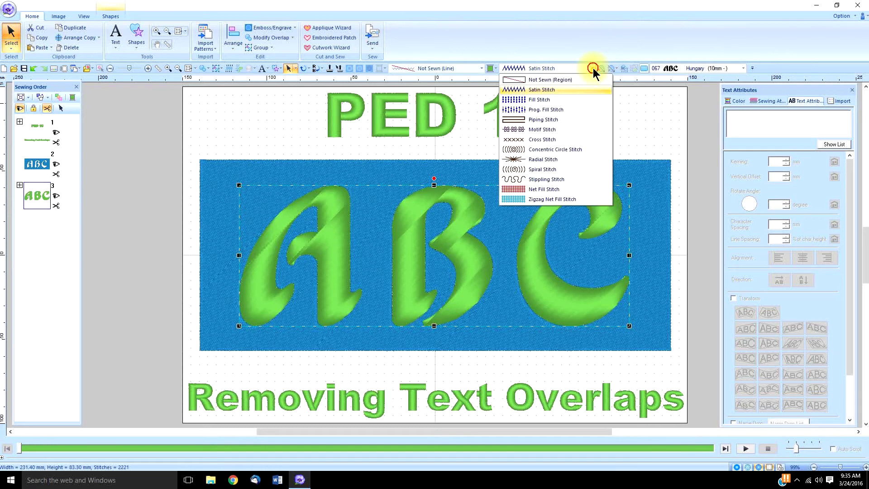
left_click(553, 100)
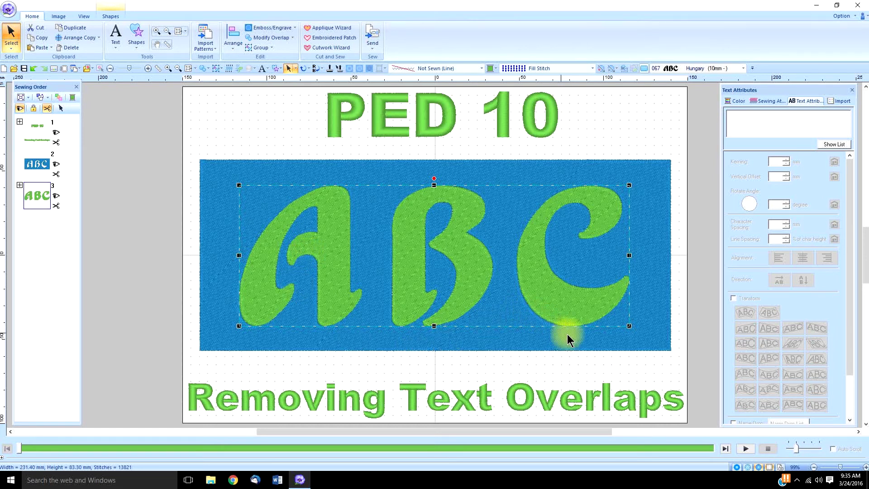
left_click(34, 68)
left_click(33, 69)
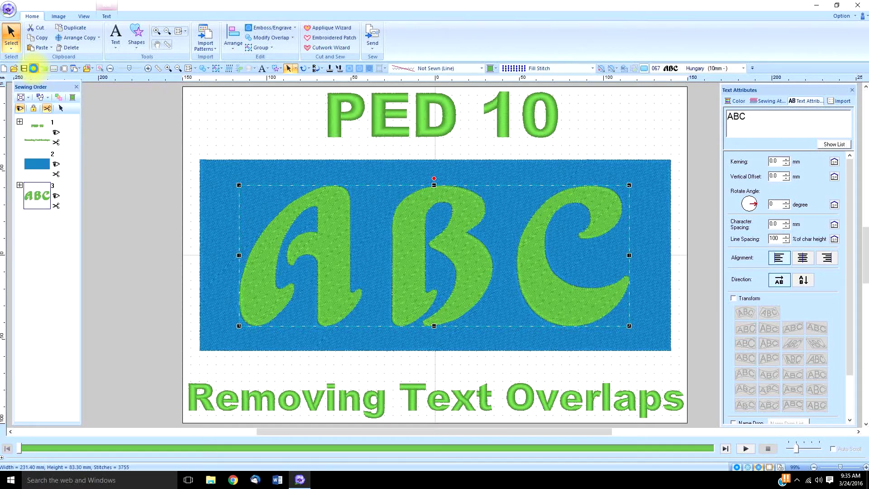
Step: Undo and redo until the shaded satin ABC letters with their spacing are restored
left_click(33, 69)
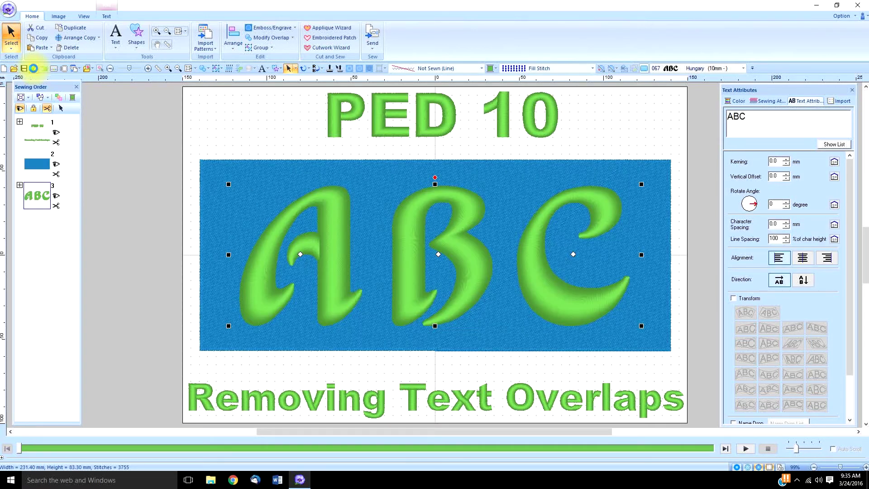
left_click(214, 124)
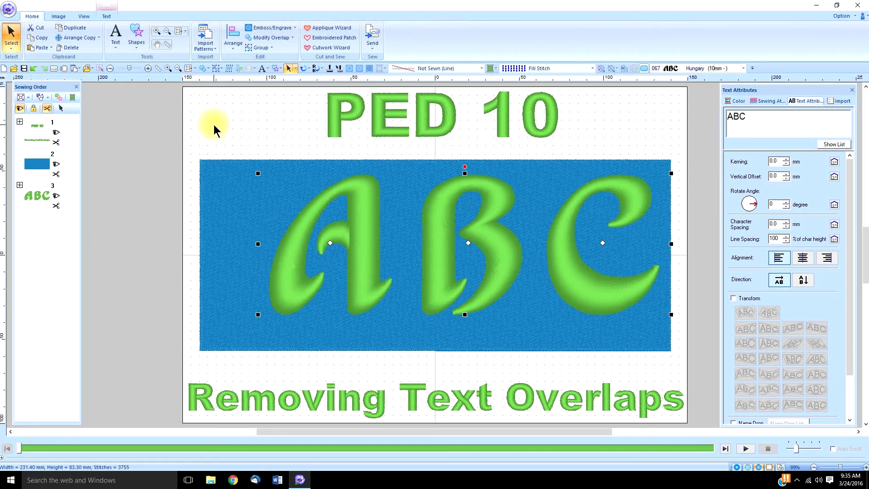
left_click(44, 68)
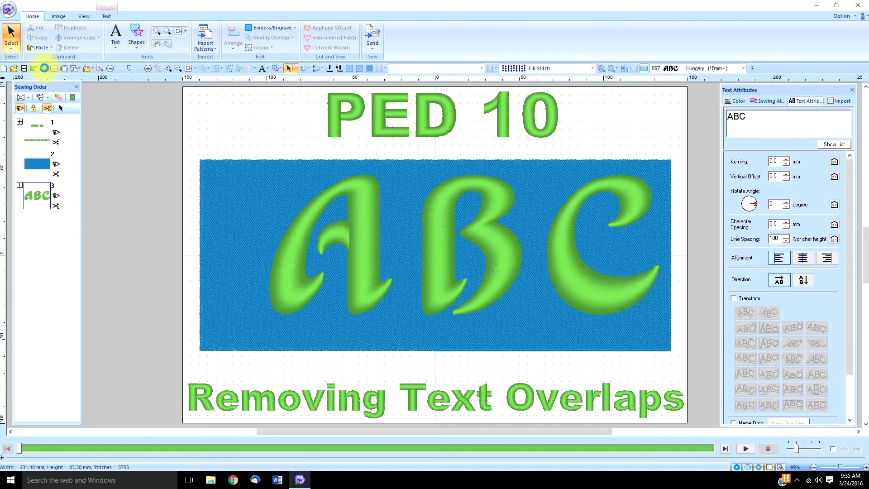
left_click(44, 68)
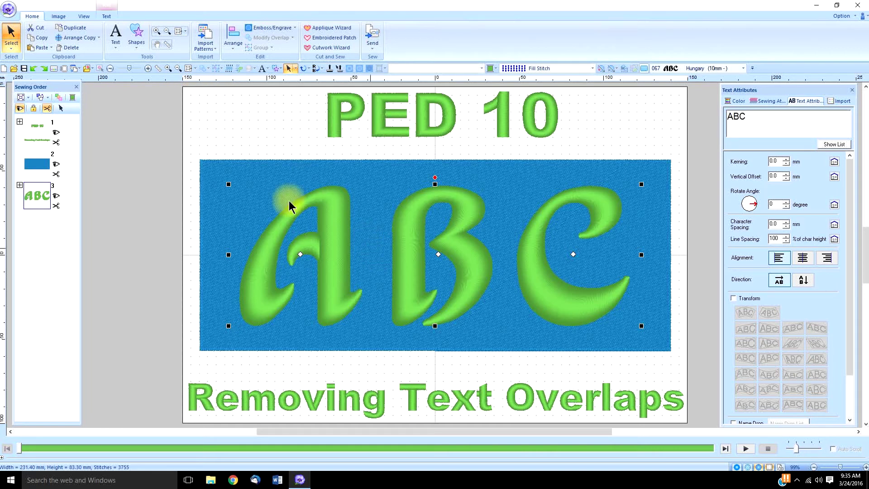
Step: Copy the ABC lettering, place the copy off the page at upper left, and reselect the original
left_click(39, 41)
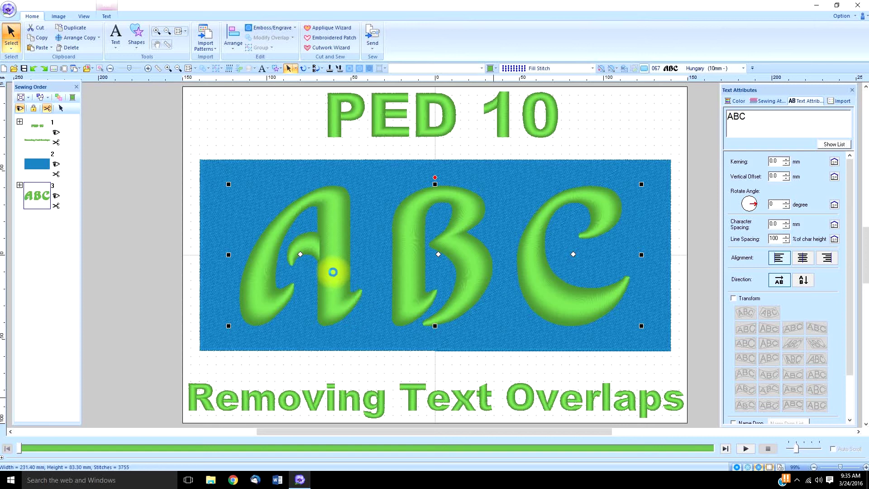
left_click_drag(333, 272, 373, 407)
left_click(413, 284)
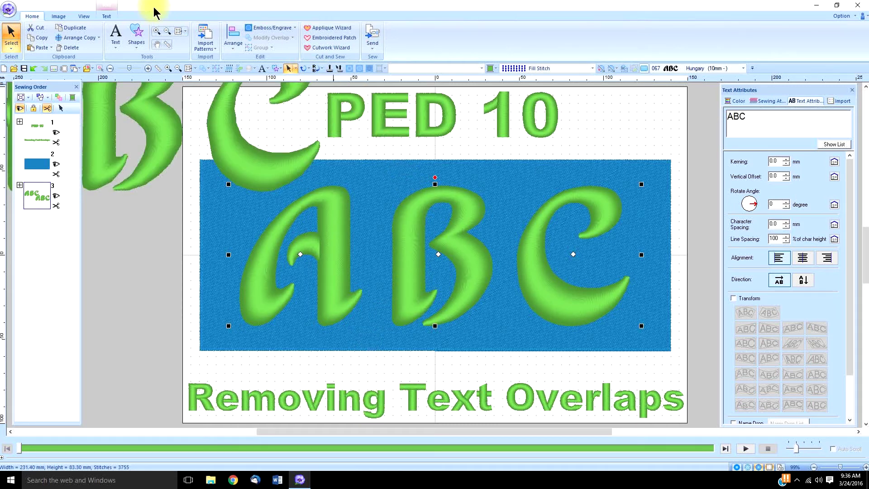
left_click(106, 16)
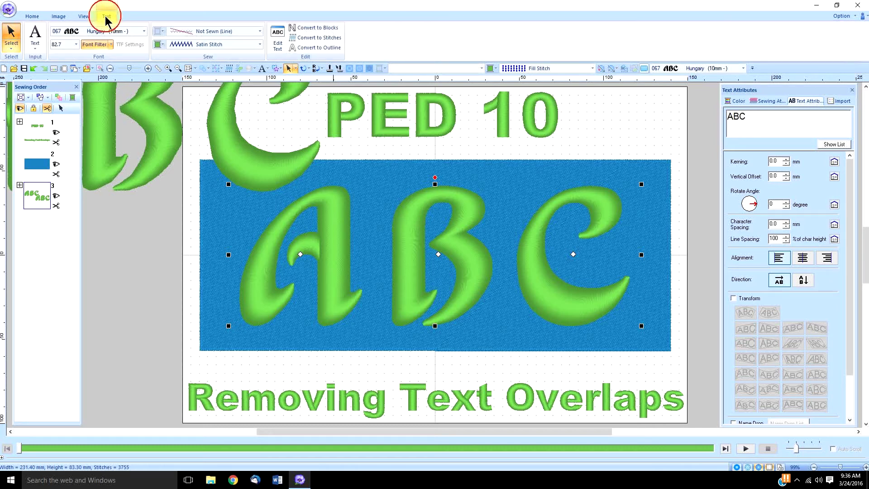
Step: Convert the ABC lettering to outline shapes and add the blue rectangle to the selection
left_click(318, 47)
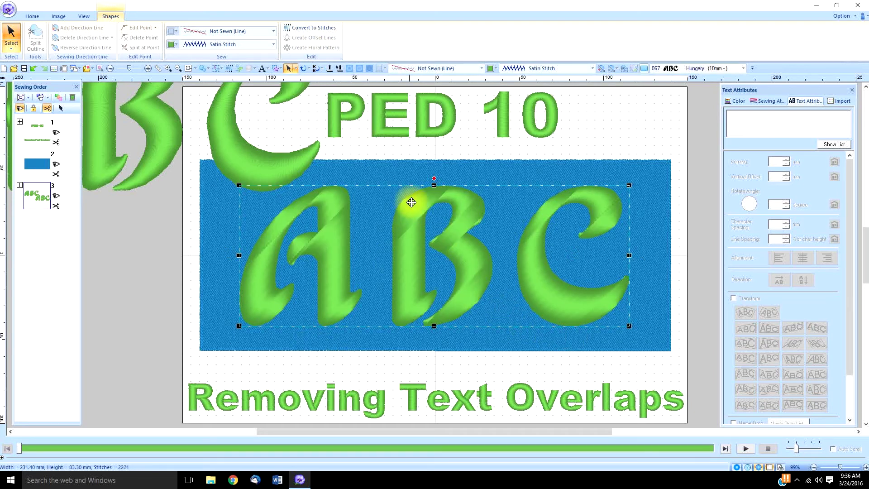
left_click(651, 177, "ctrl")
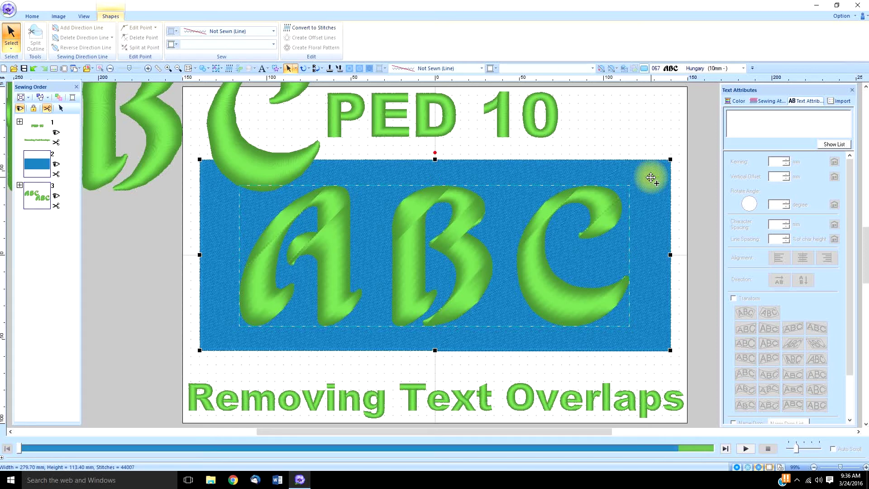
Step: Apply Modify Overlap > Remove Overlap between the ABC letters and the rectangle
left_click(32, 17)
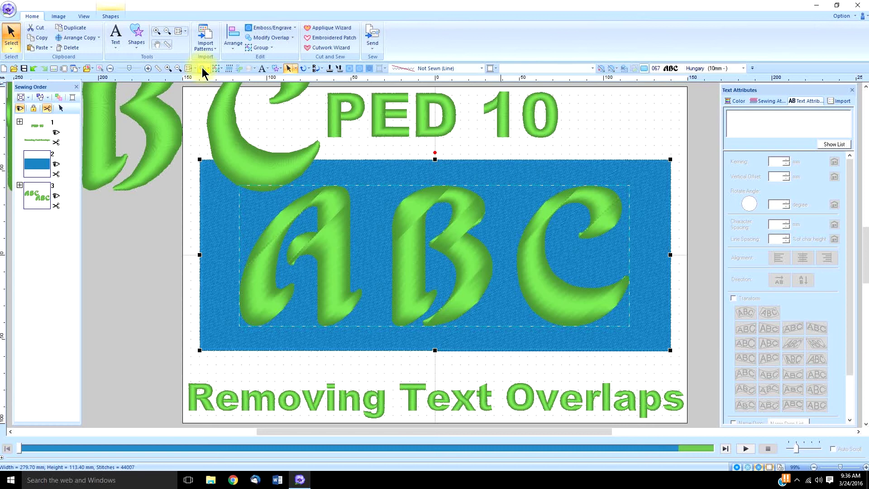
left_click(265, 39)
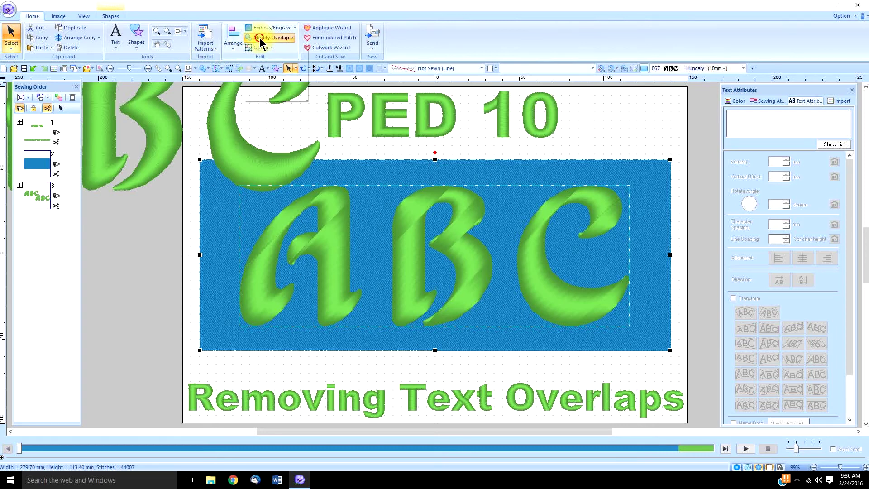
left_click(285, 57)
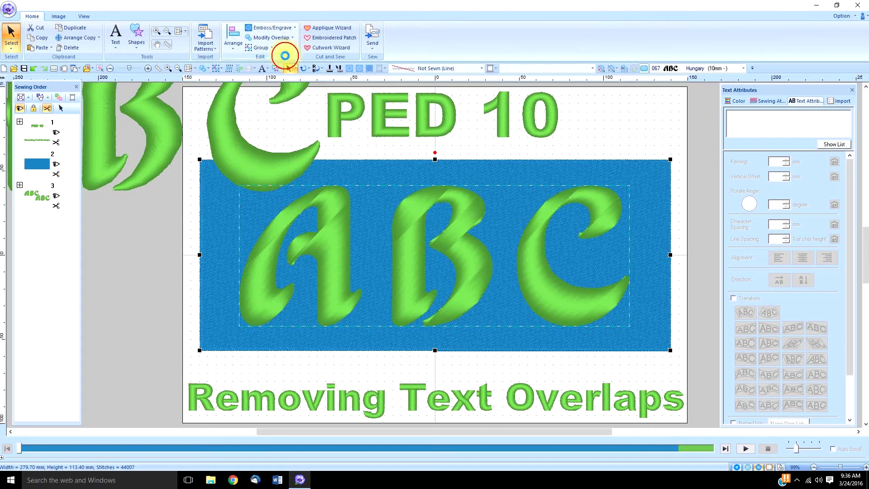
Step: Select the rectangle, then the ABC letters, to check the letter-shaped cut
left_click(530, 162)
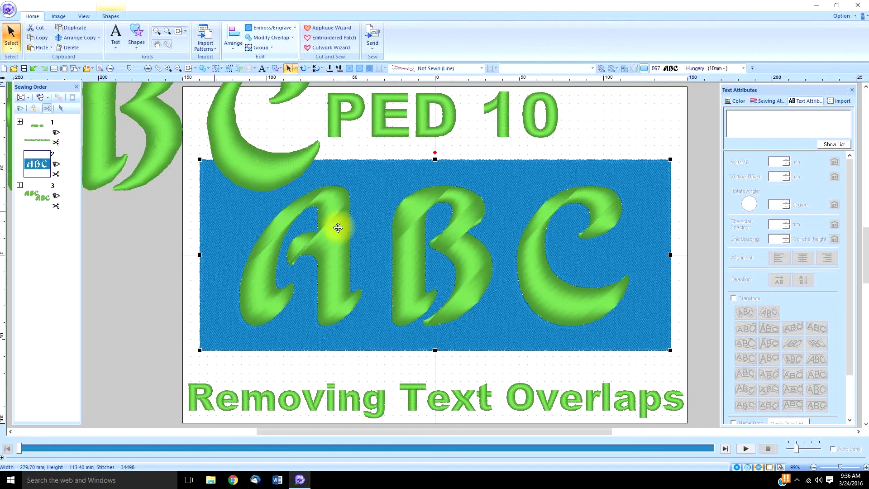
left_click(618, 114)
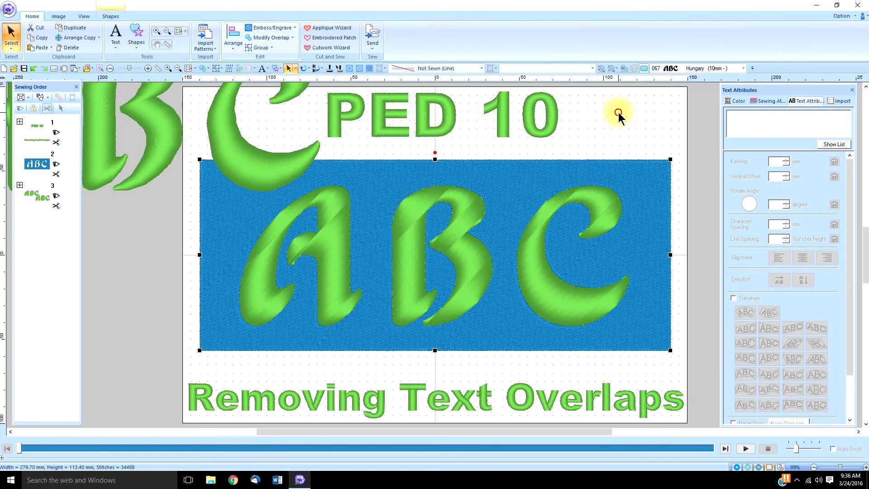
left_click(538, 290)
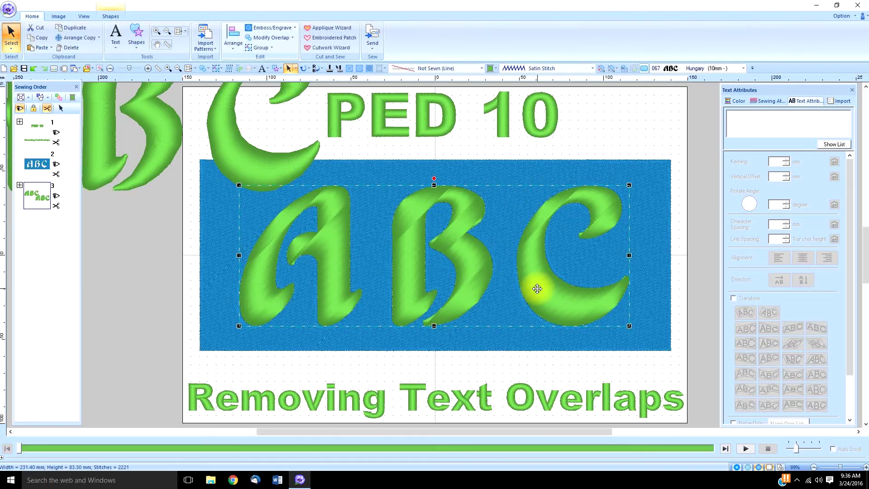
left_click(592, 68)
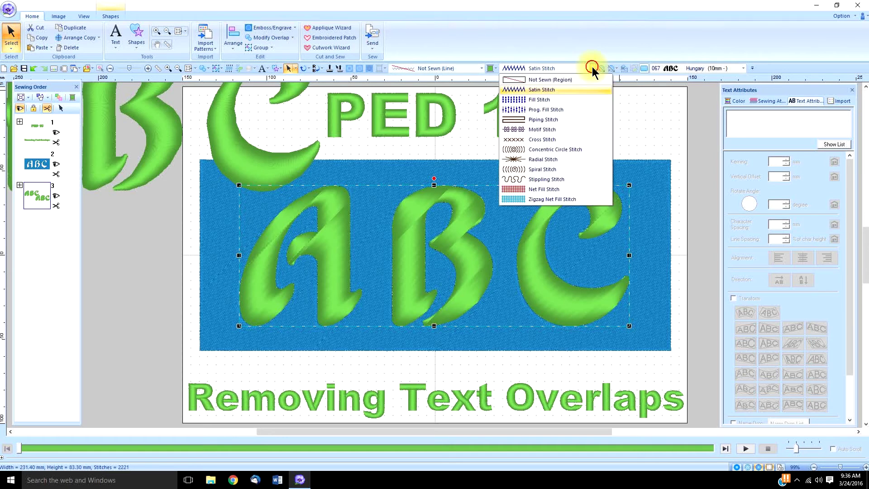
Step: Set the ABC outline letters' region to Not Sewn, then select the oversized green ABC text
left_click(110, 17)
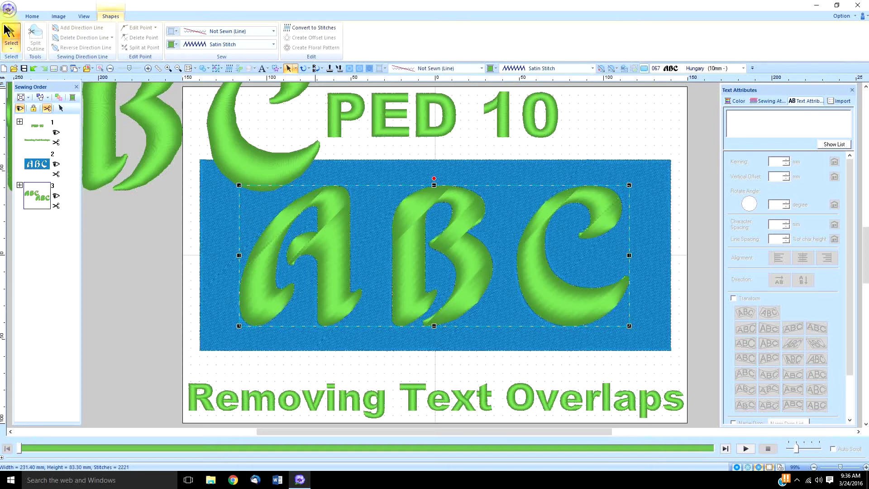
left_click(273, 43)
left_click(257, 55)
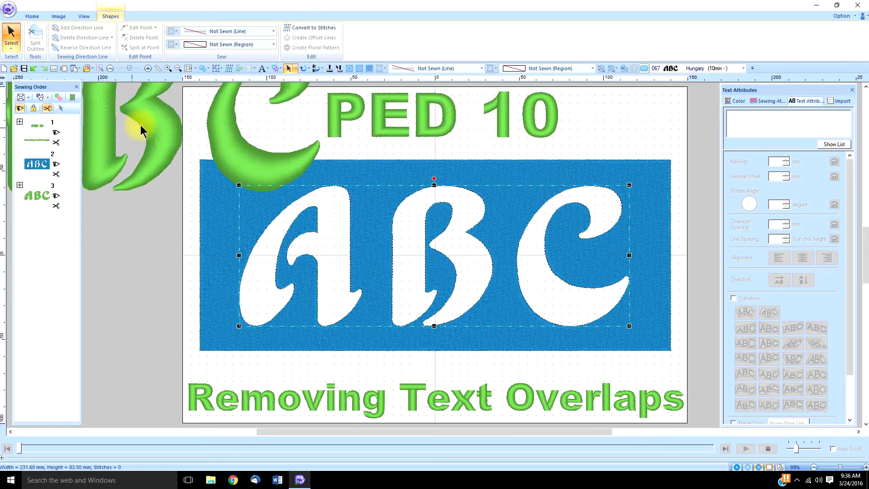
left_click(164, 128)
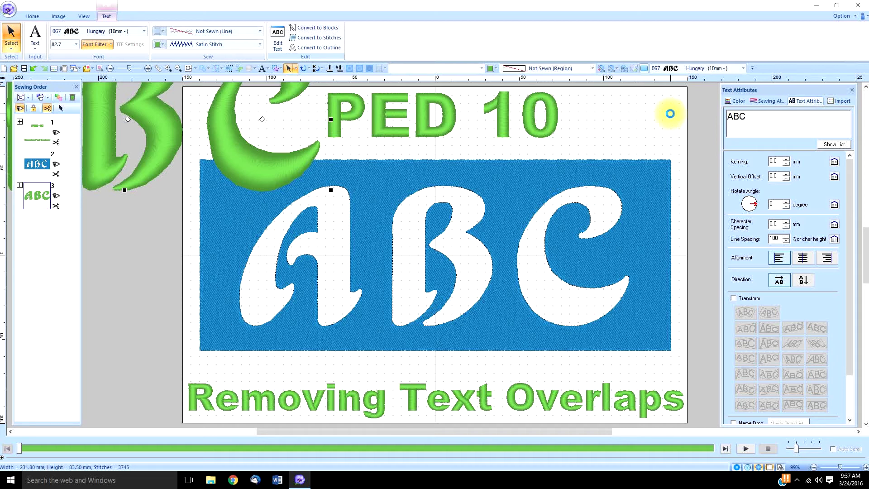
Step: Align the green ABC text over the white ABC cutout and nudge it into place
left_click(670, 113)
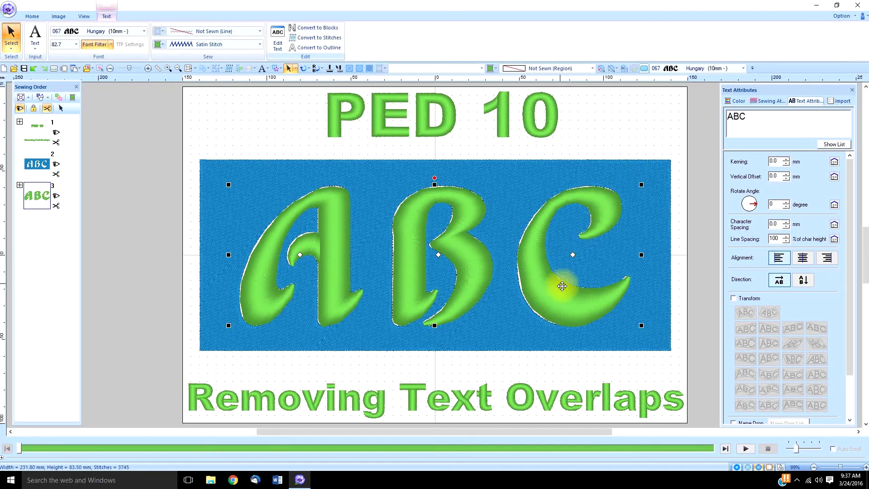
left_click_drag(547, 288, 549, 289)
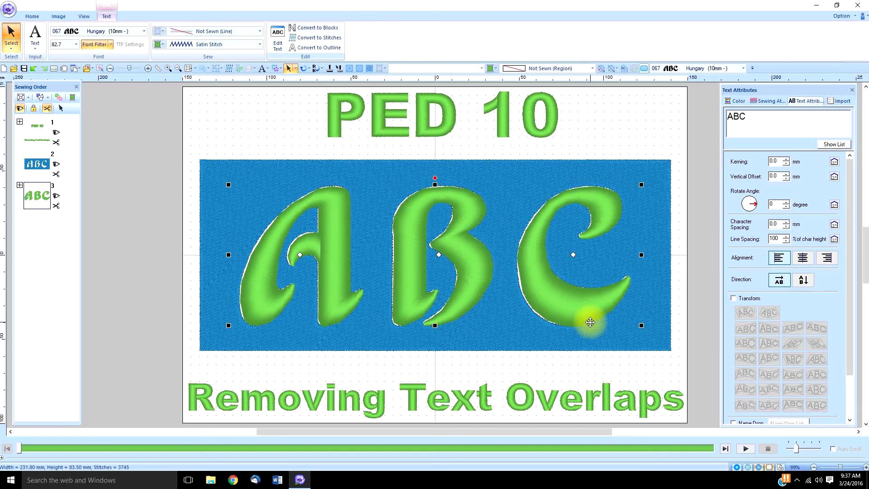
Step: Raise the green ABC letters' pull compensation in Sewing Attributes
left_click(770, 102)
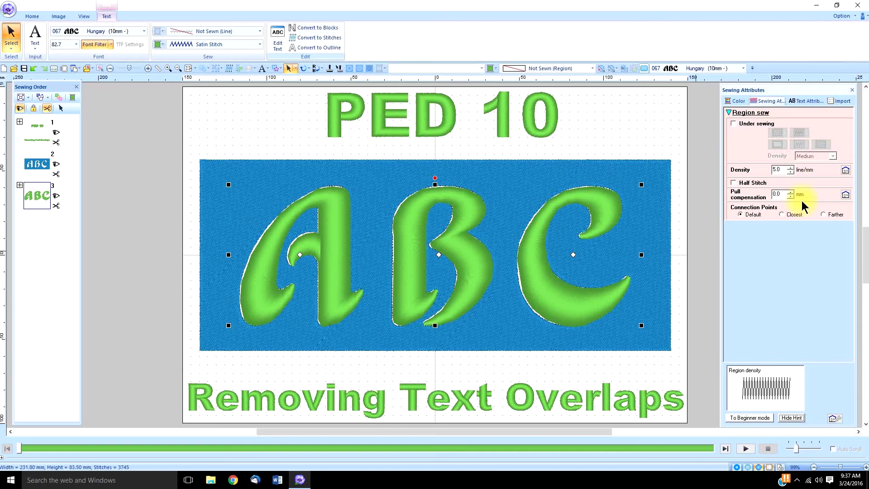
left_click(791, 194)
left_click(791, 192)
left_click(791, 192)
left_click(790, 192)
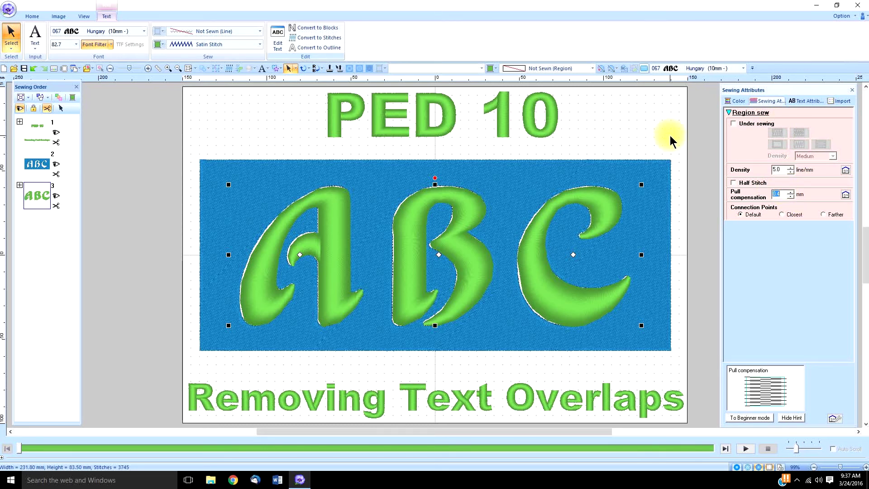
left_click(670, 135)
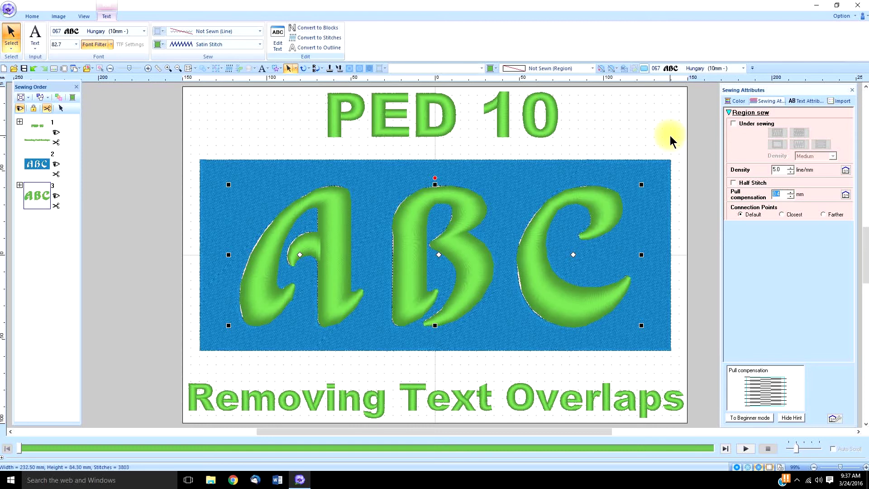
Step: Set the blue background fill's pull compensation to 0.4 mm
left_click(519, 183)
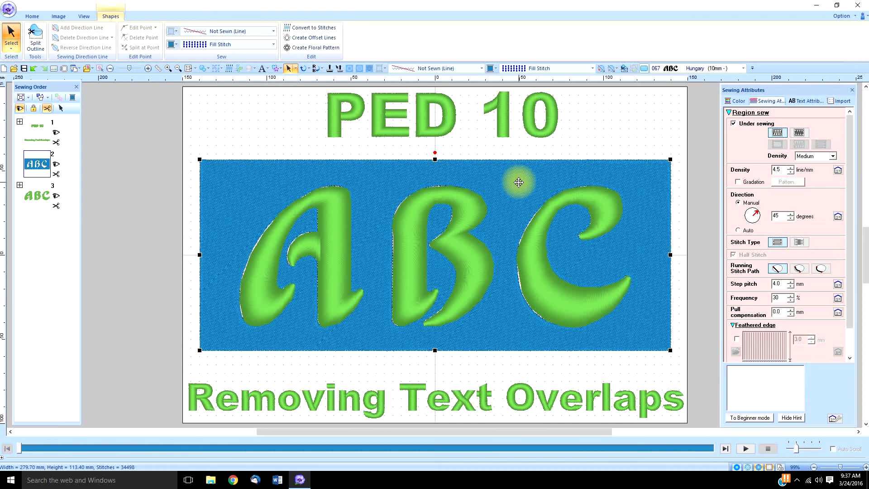
left_click(792, 309)
left_click(792, 308)
left_click(792, 309)
left_click(792, 309)
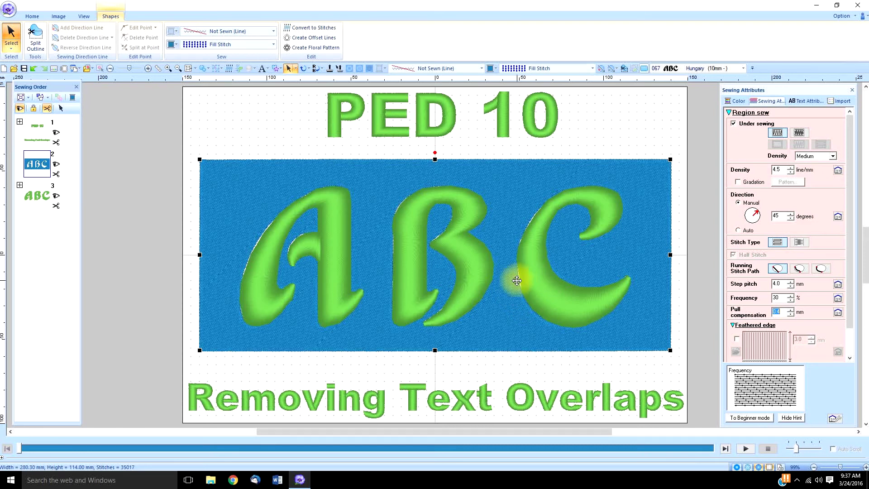
left_click(262, 281)
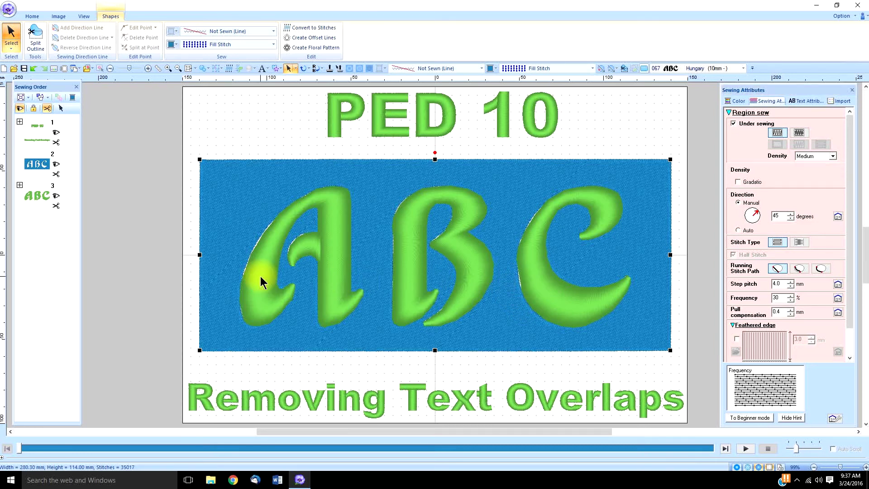
Step: Reselect the green ABC text and raise its pull compensation to 0.7 mm
left_click(263, 282)
left_click(791, 192)
left_click(790, 192)
left_click(790, 192)
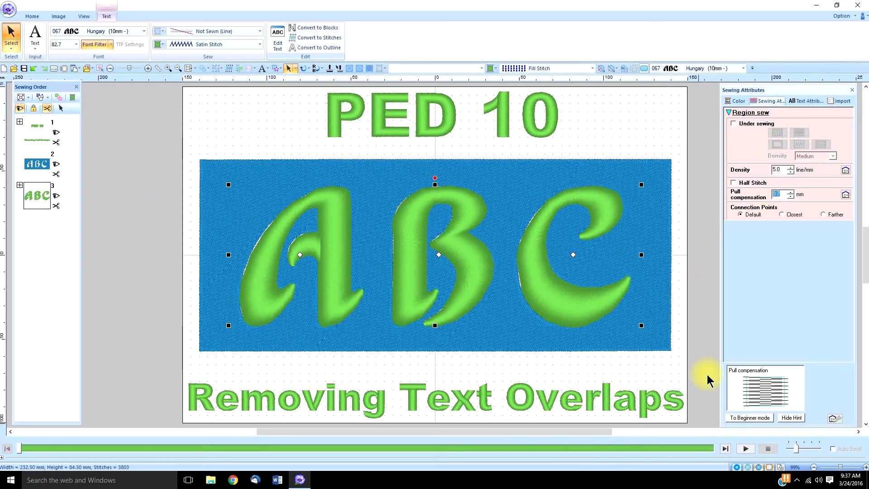
Step: Show the design as stitches, go to the Text tab and choose the Measure tool
left_click(309, 279)
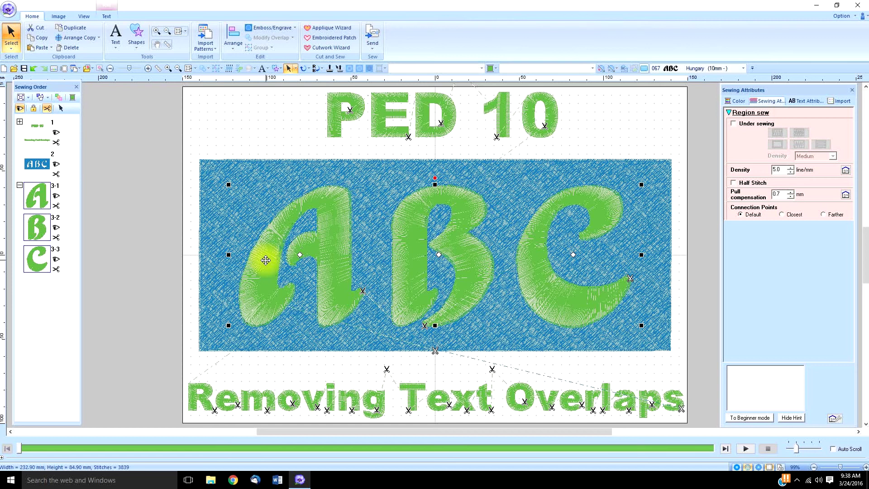
left_click(107, 16)
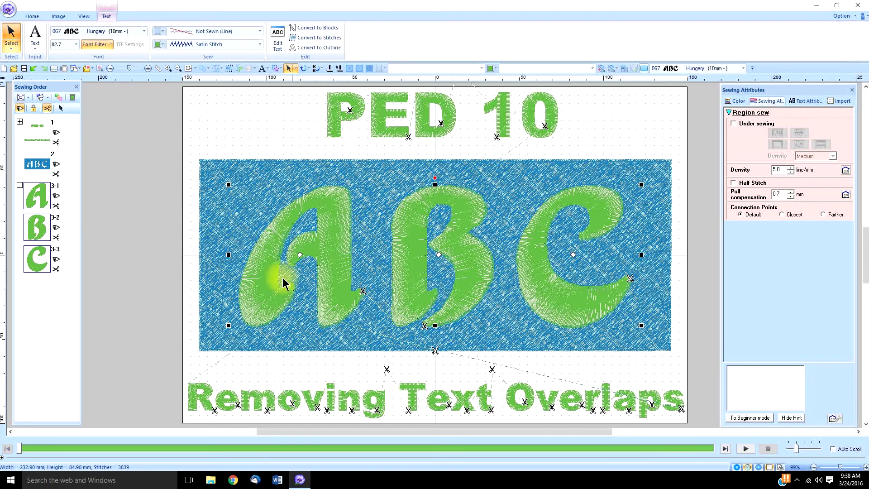
left_click(158, 70)
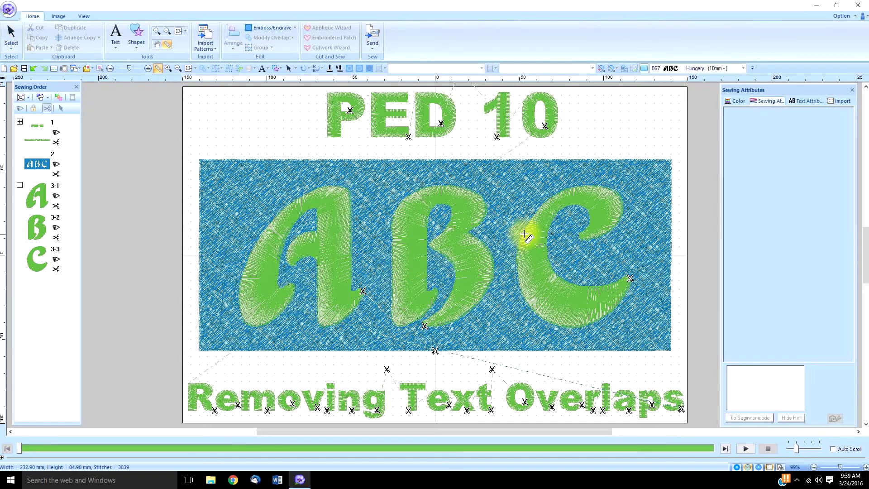
Step: Measure the C's top stroke (13.67 mm), then reselect the green ABC letters
left_click_drag(528, 225, 549, 230)
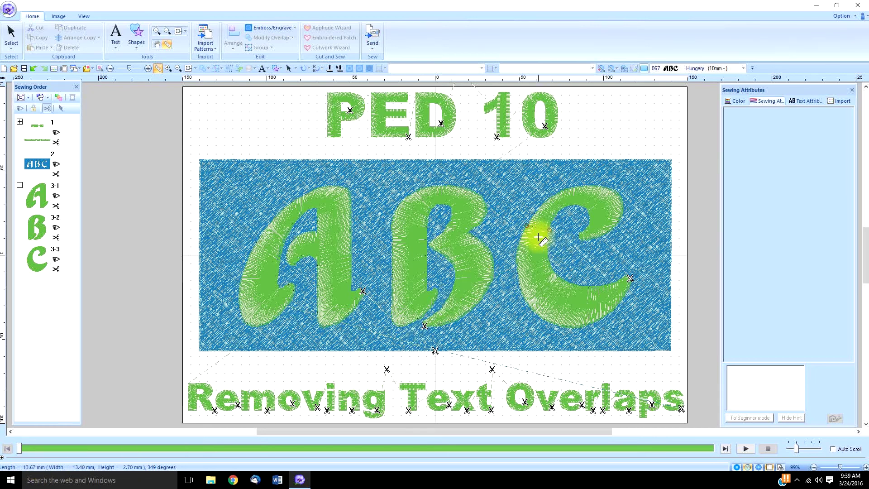
left_click(11, 41)
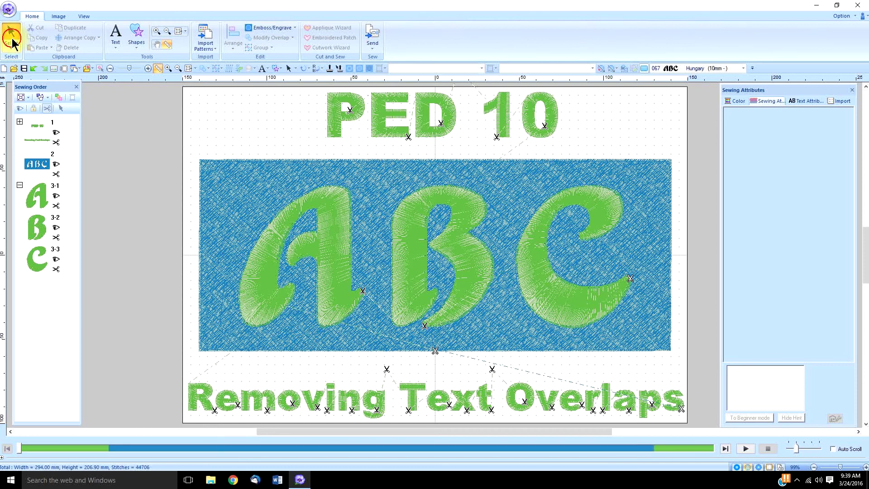
left_click(266, 267)
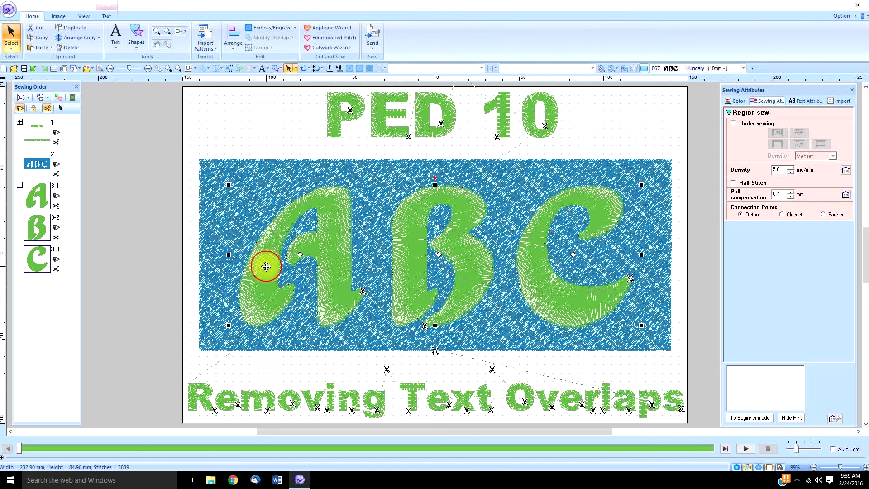
Step: Change the ABC letters' region sew type to Fill Stitch and return to realistic view
left_click(107, 16)
left_click(259, 44)
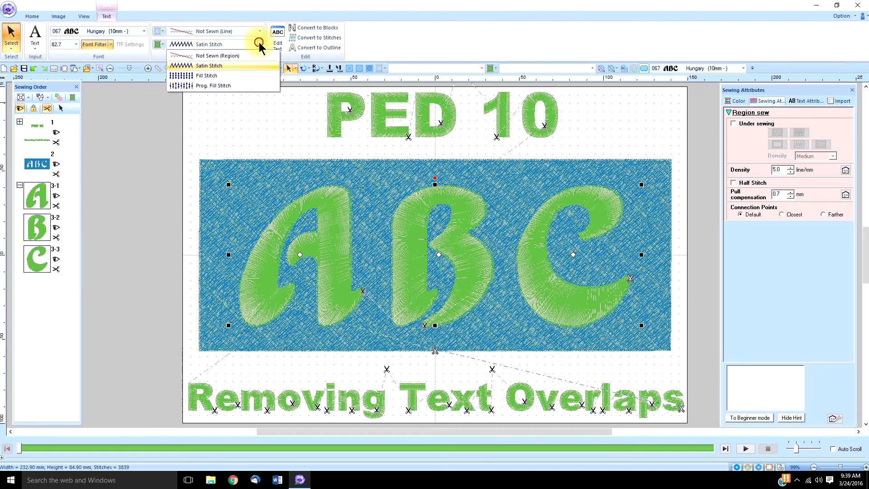
left_click(217, 76)
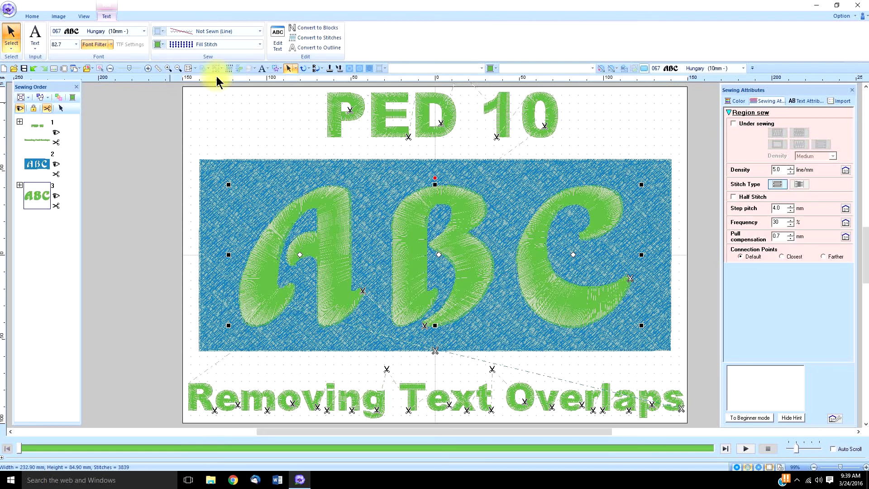
left_click(132, 151)
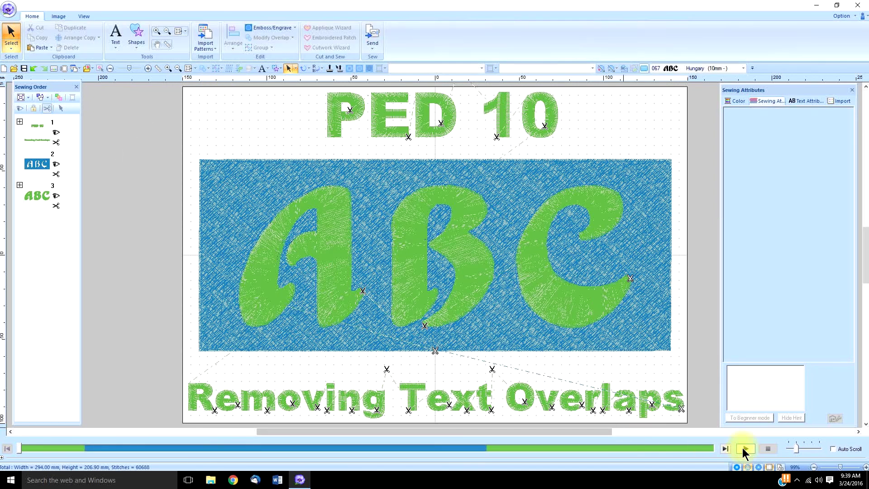
left_click(758, 468)
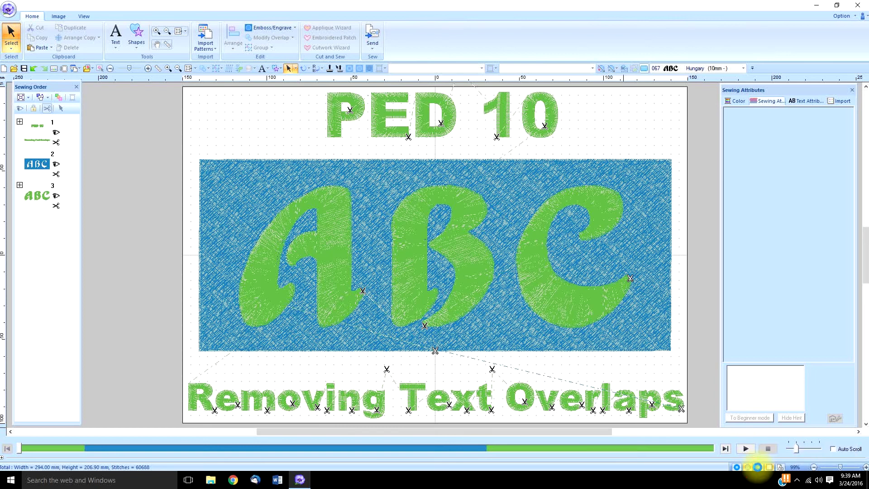